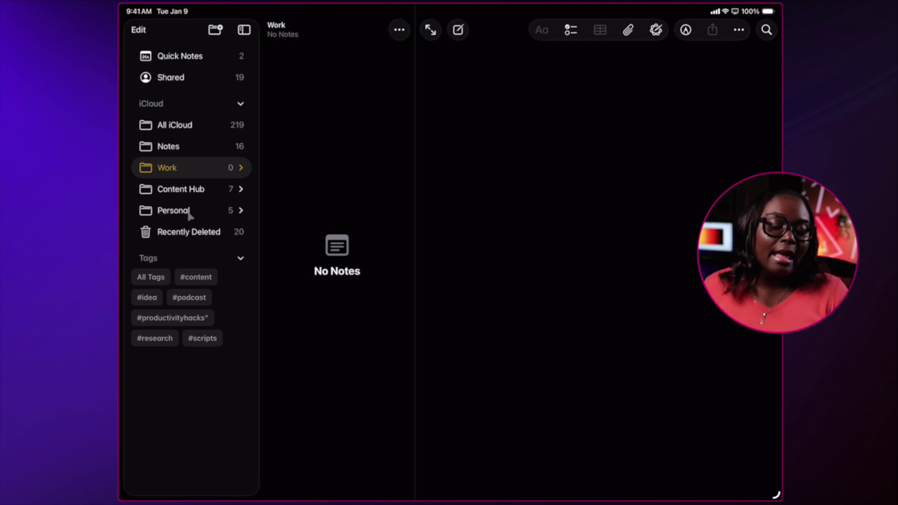
Step: Expand Content Hub's subfolders, then go through Podcast to open the Captions folder
left_click(241, 168)
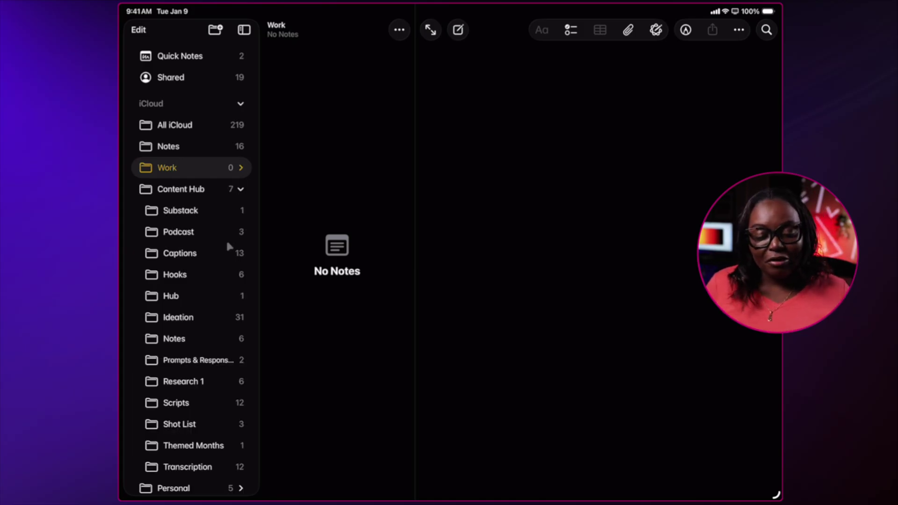
scroll(223, 246, "down", 2)
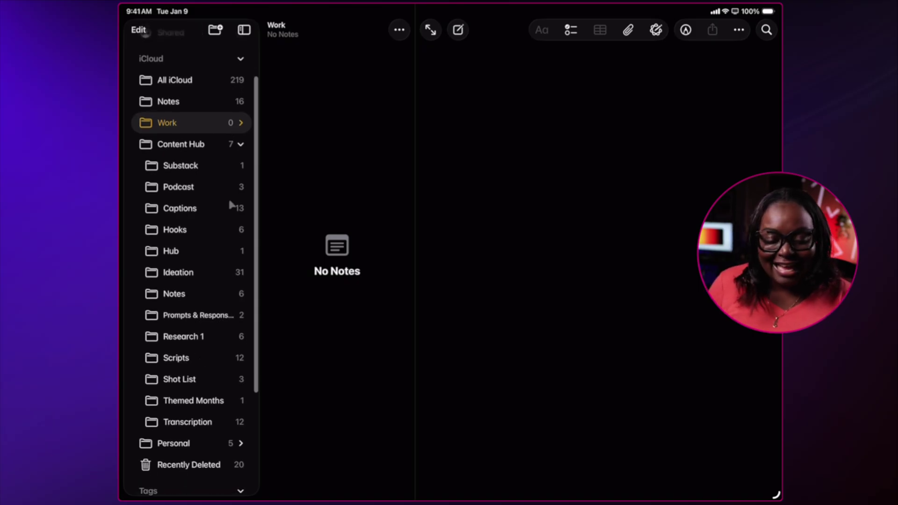
left_click(206, 188)
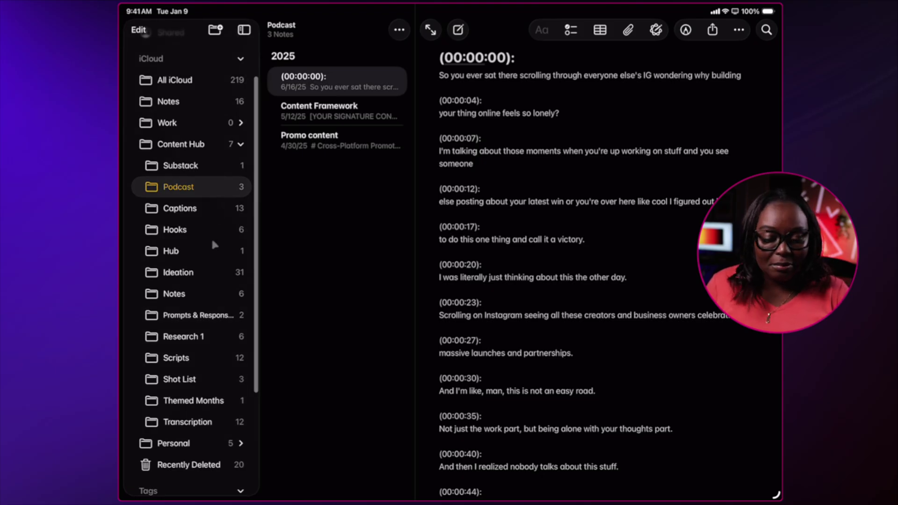
left_click(203, 215)
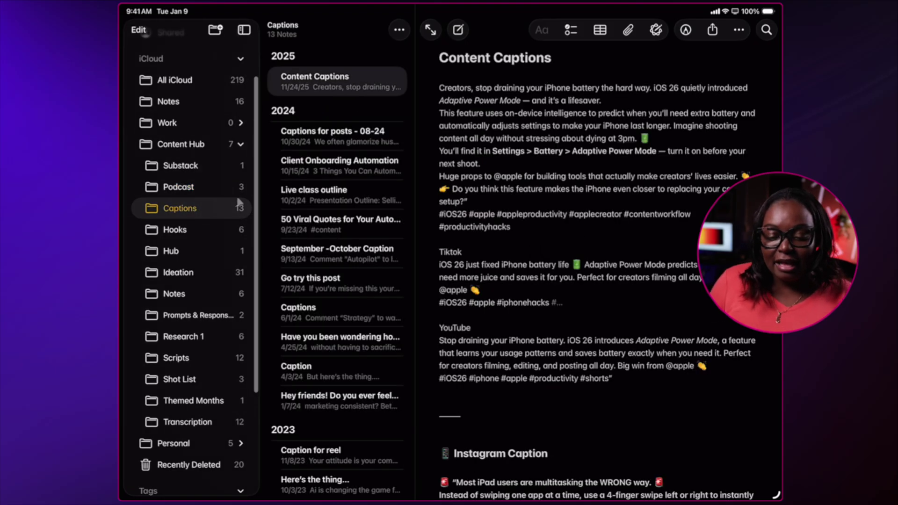
scroll(363, 309, "down", 2)
scroll(363, 309, "up", 2)
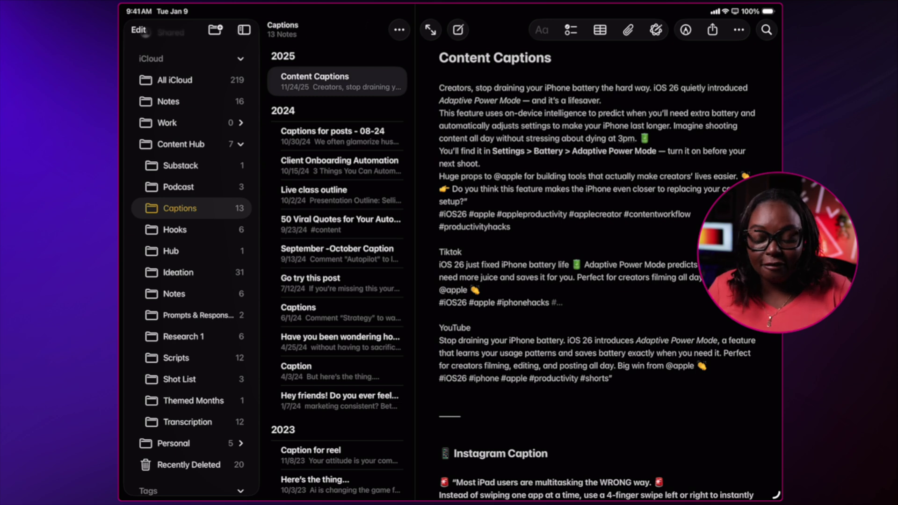
Step: Create a subfolder named '2026 Captions' inside Captions and open it
left_click(399, 30)
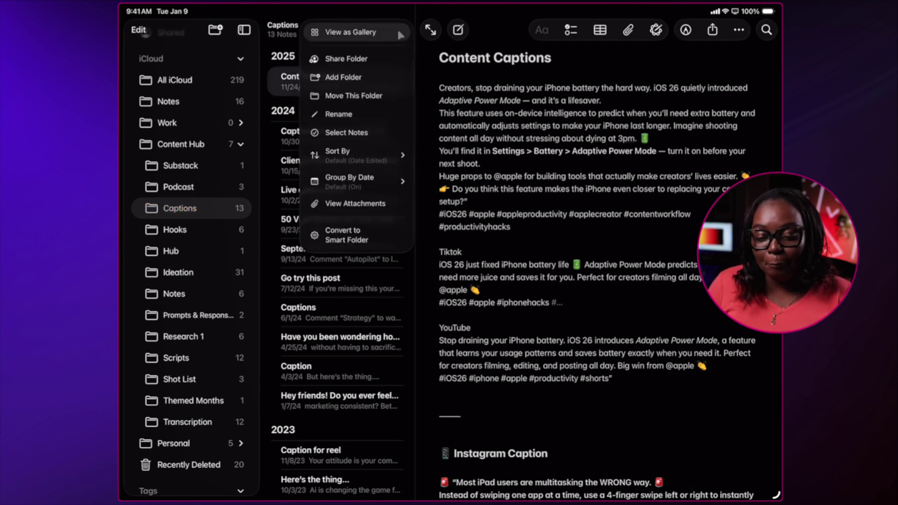
left_click(355, 78)
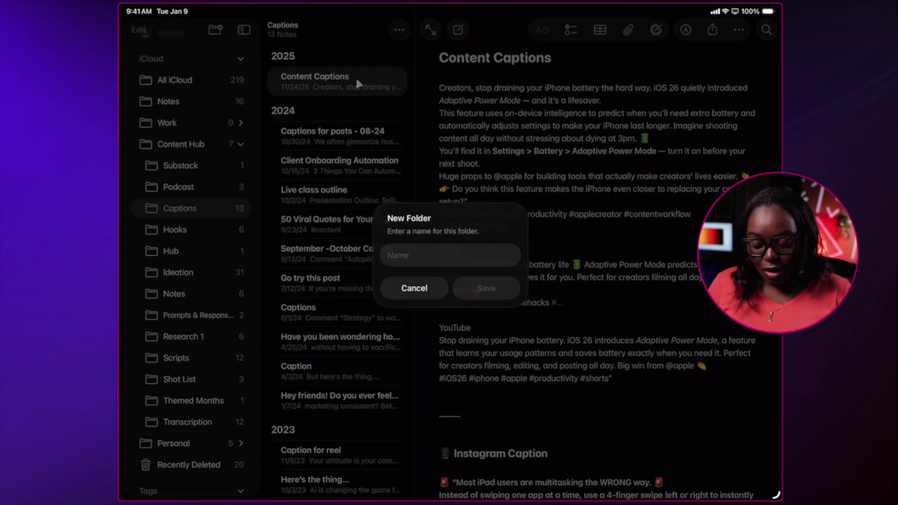
type("2026")
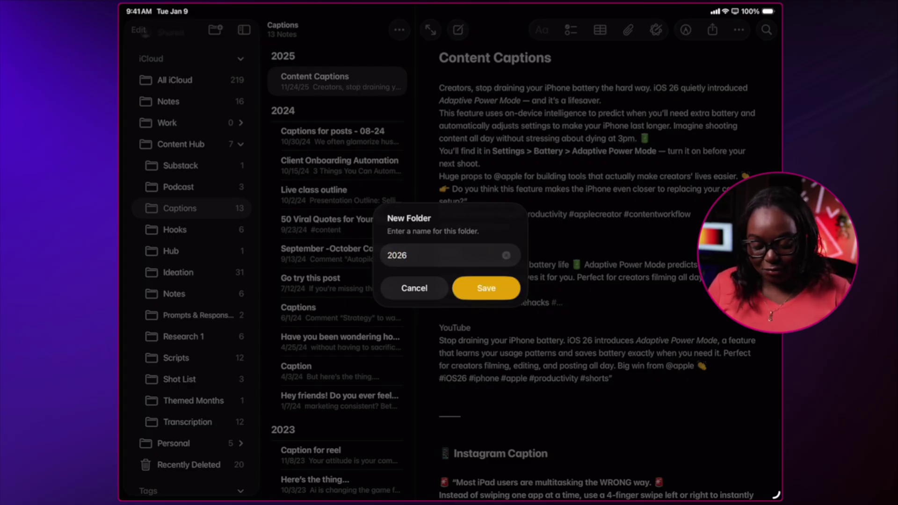
type(" Captions")
left_click(497, 288)
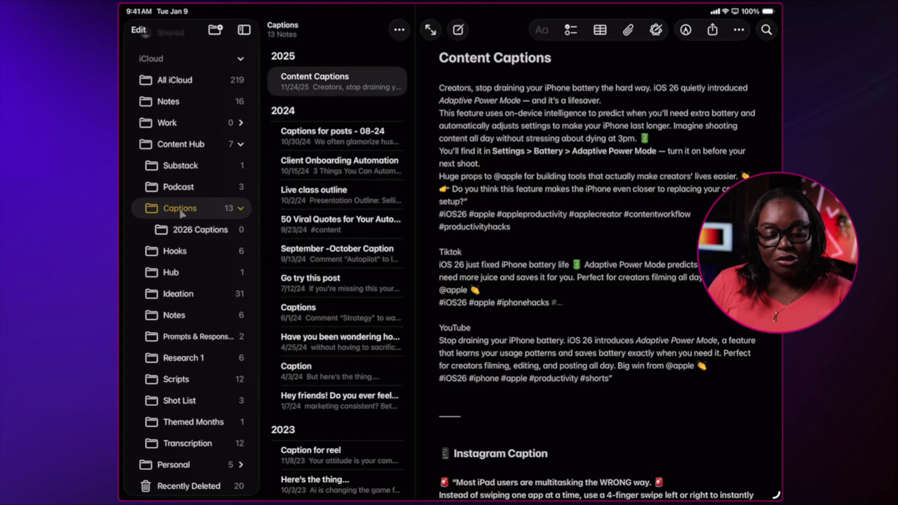
left_click(195, 231)
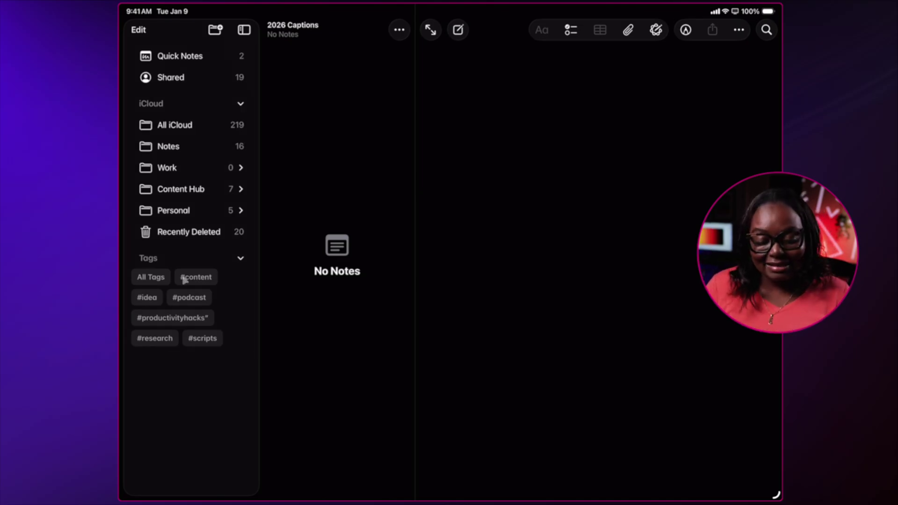
Step: From All Tags, select #content, #productivityhacks, #scripts and #research in the tag filter
left_click(161, 279)
scroll(381, 253, "down", 3)
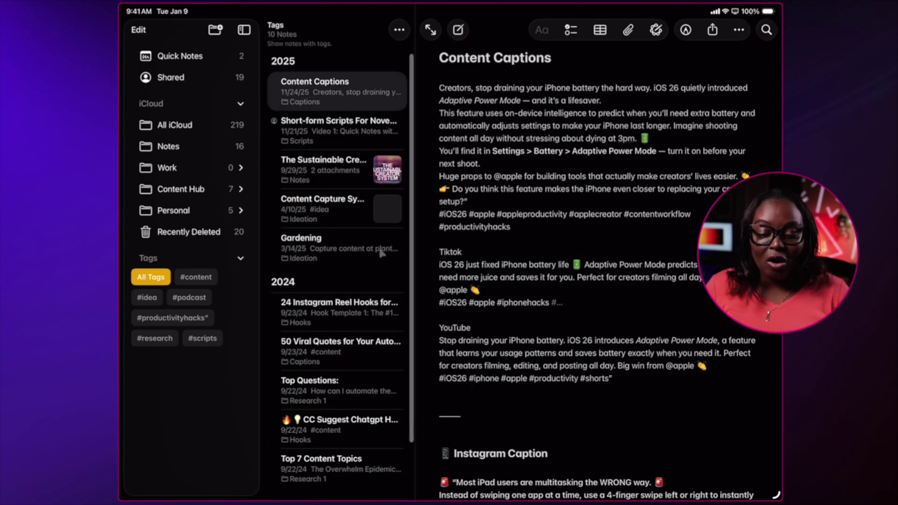
scroll(382, 253, "up", 4)
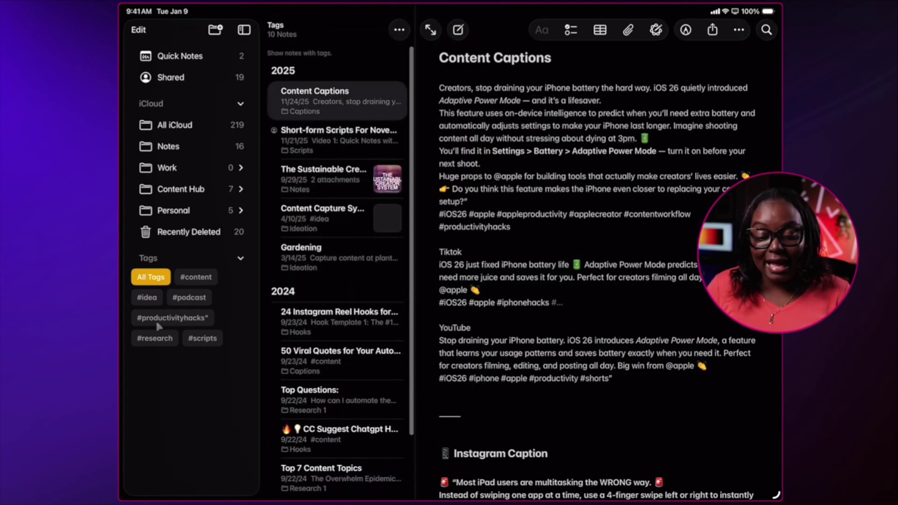
left_click(196, 279)
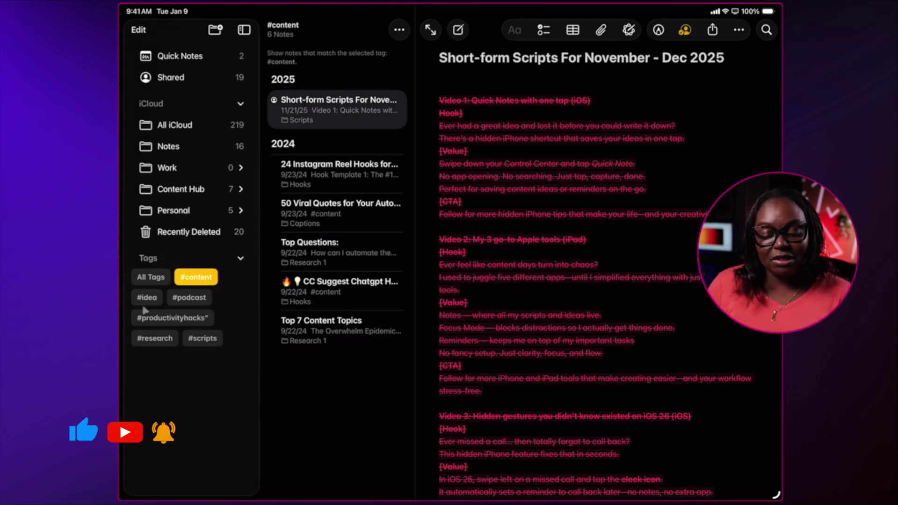
left_click(201, 318)
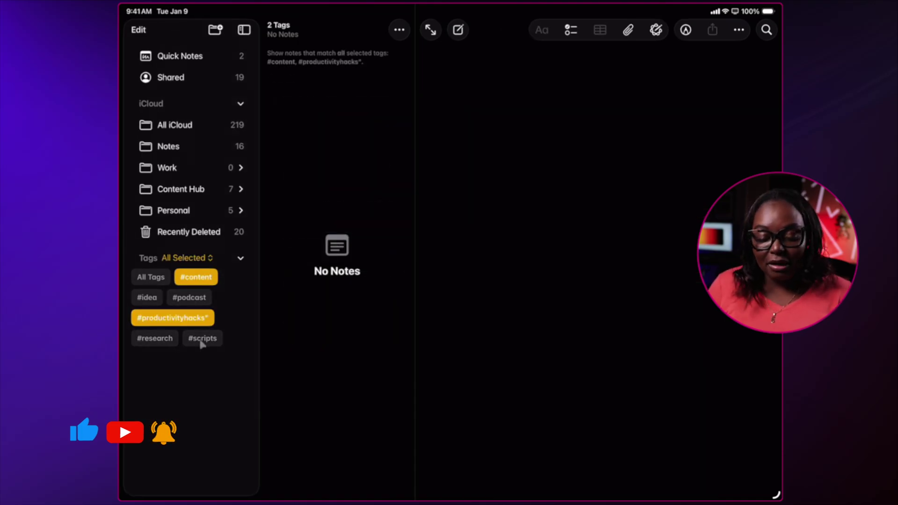
left_click(202, 342)
left_click(161, 343)
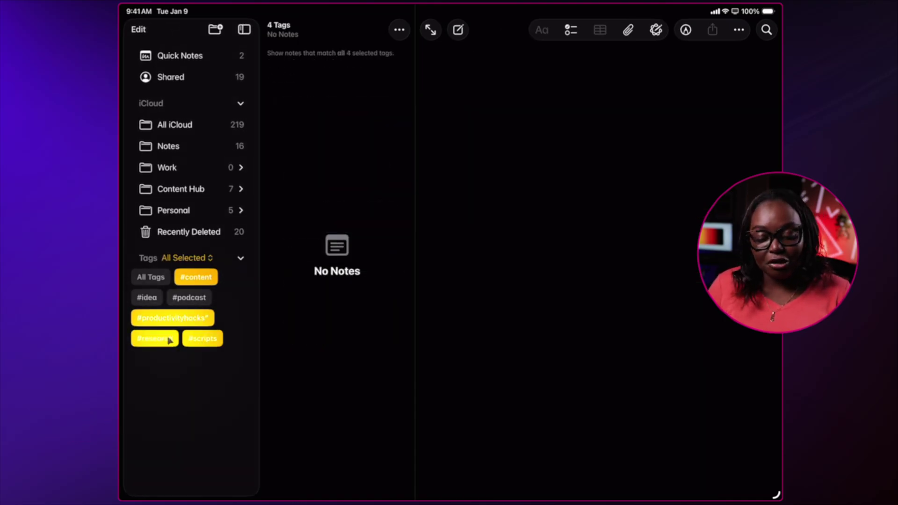
Step: Switch #research, #scripts, #productivityhacks and #content to excluded tags
left_click(172, 338)
left_click(206, 337)
left_click(203, 322)
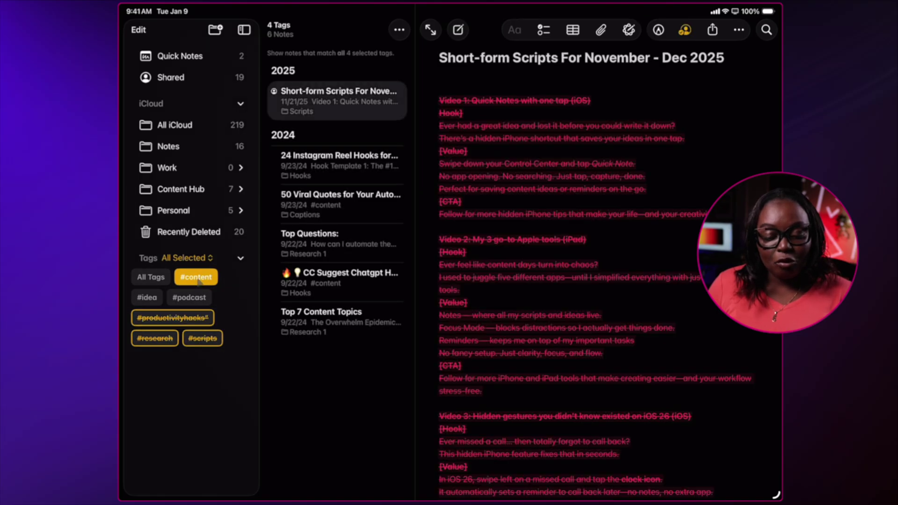
left_click(196, 277)
Step: Change matching to Any Selected and drop #scripts and #productivityhacks from the filter
left_click(196, 258)
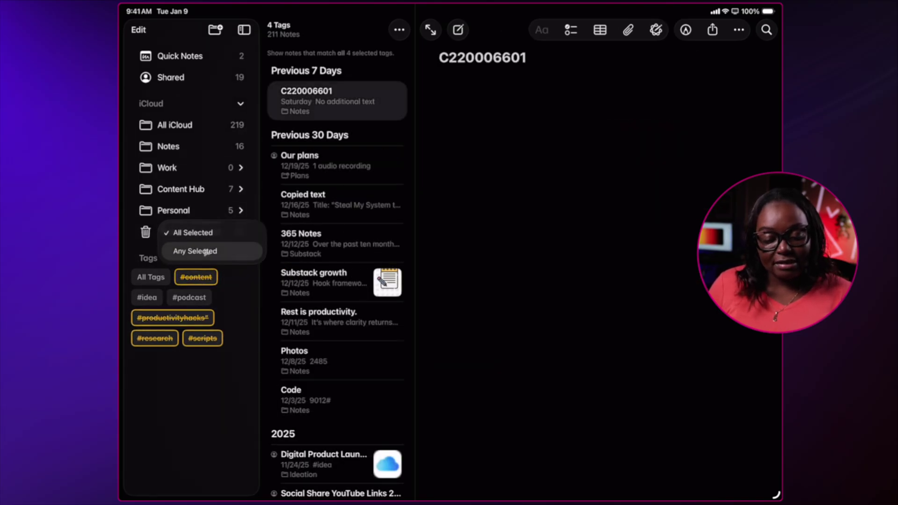
left_click(206, 252)
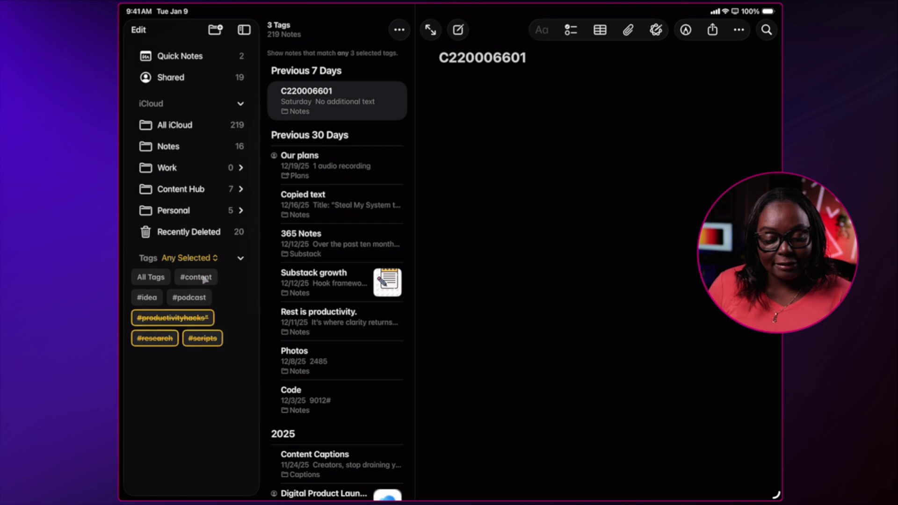
left_click(196, 338)
left_click(184, 319)
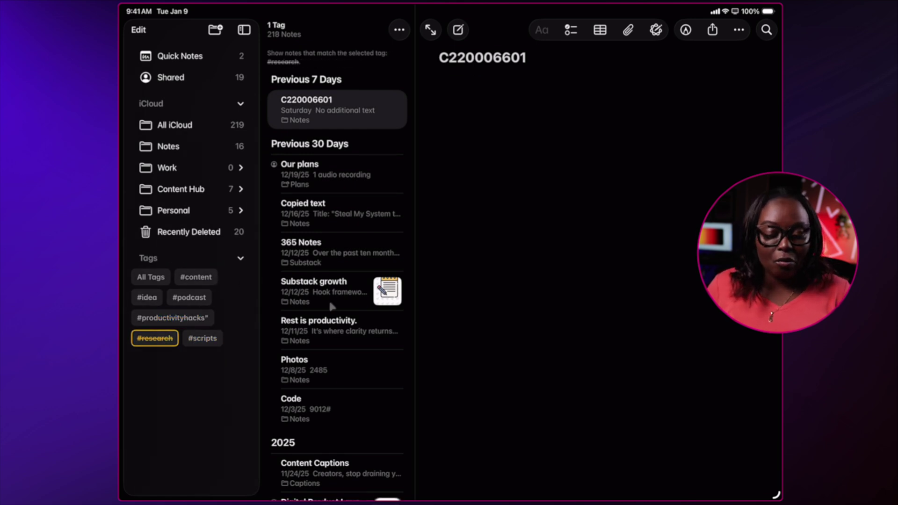
Step: Filter notes to #research and scroll to the energy-map note's tags
left_click(148, 345)
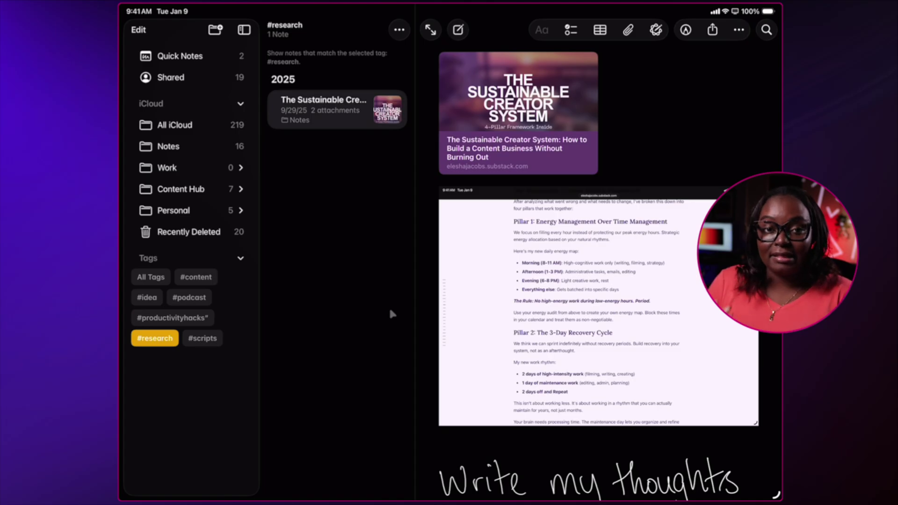
scroll(599, 281, "down", 8)
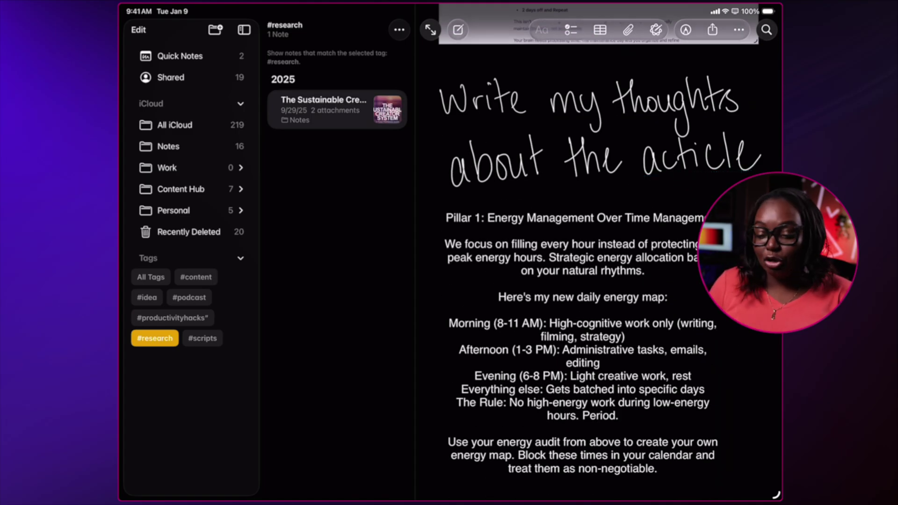
scroll(582, 281, "down", 6)
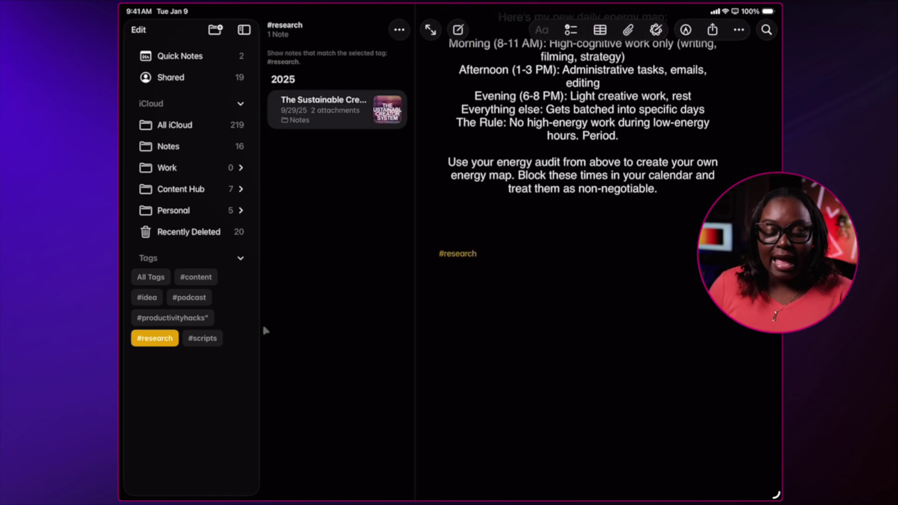
Step: Add #personal and #work tags on new lines below #research
left_click(537, 252)
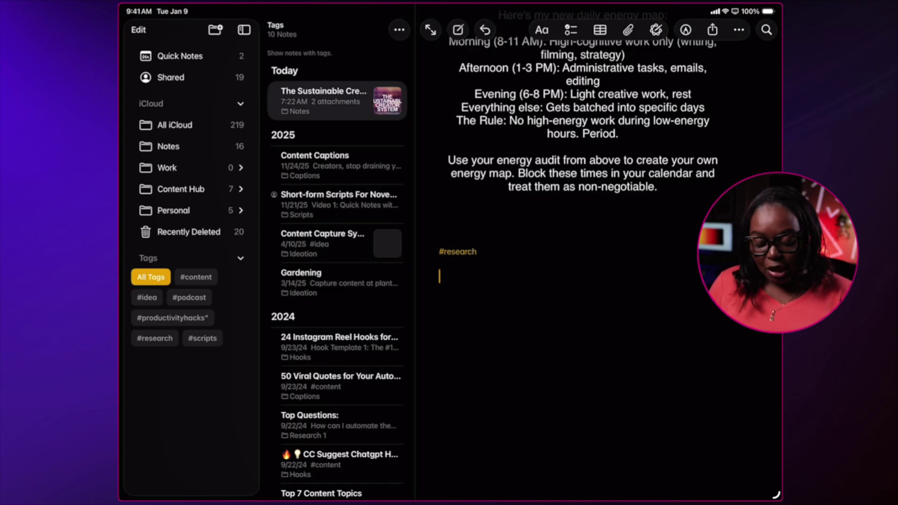
type("#personal")
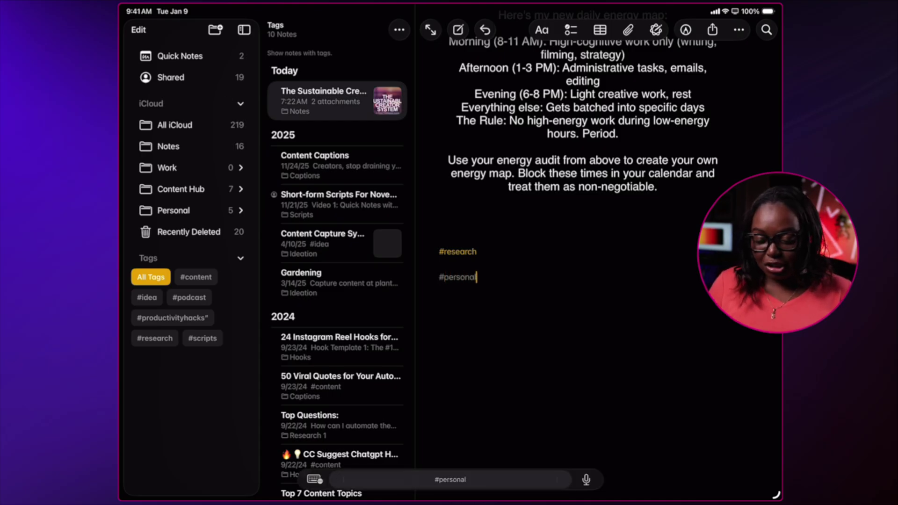
key("Return")
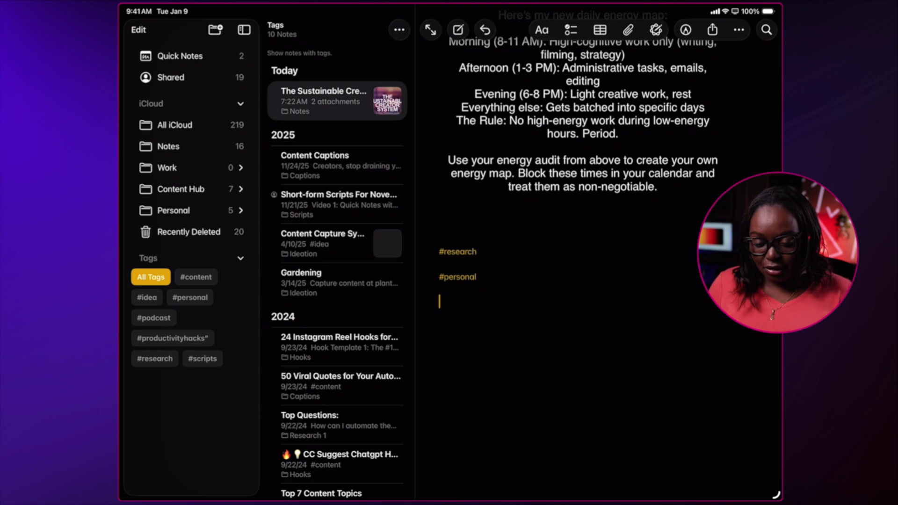
type("#work")
key("Return")
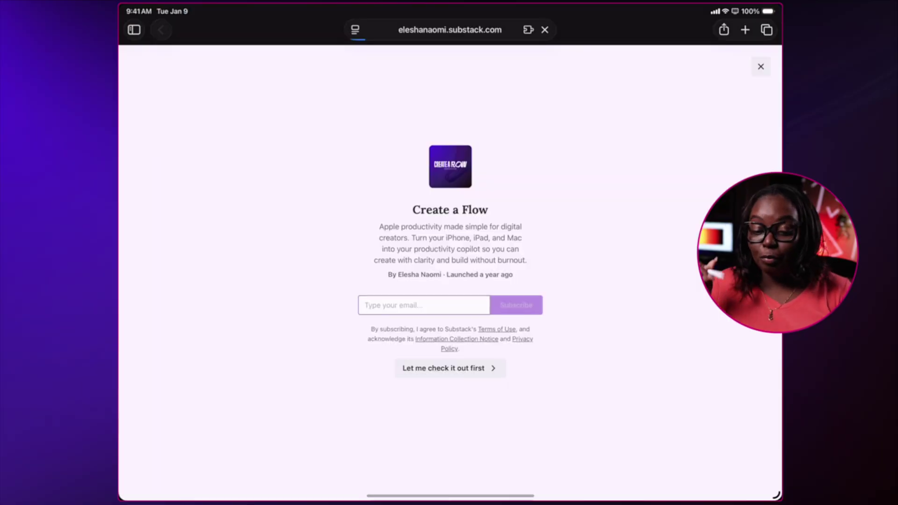
Step: In Safari, skip subscribing to Create a Flow and scroll down to its Newsletters
left_click(424, 271)
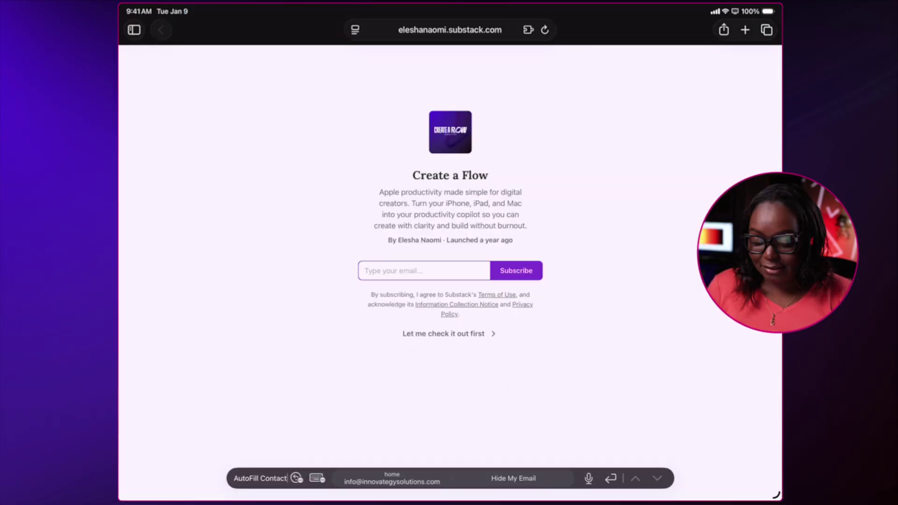
left_click(444, 333)
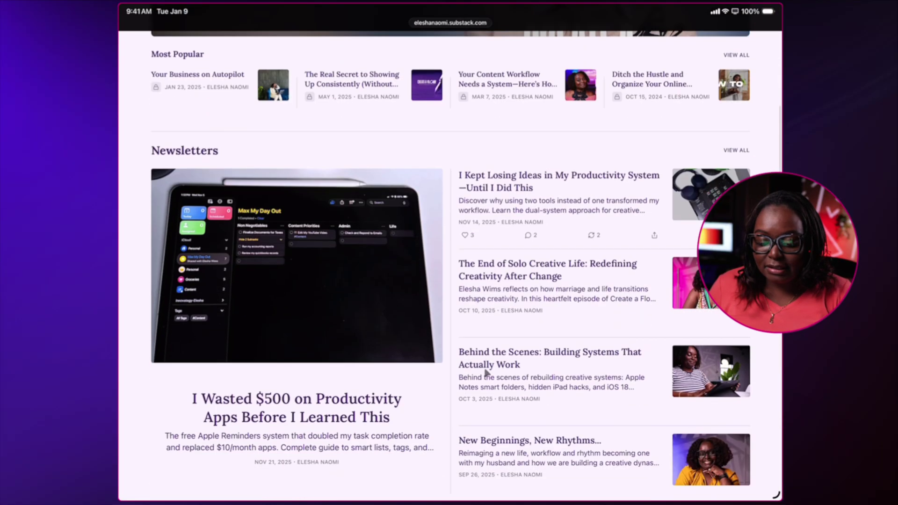
scroll(486, 372, "down", 1)
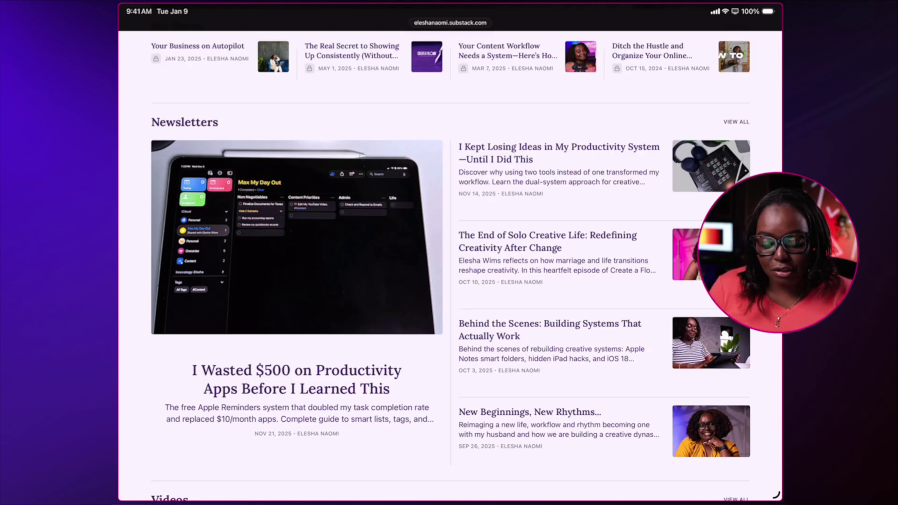
scroll(450, 262, "down", 2)
Step: Open 'I Wasted $500 on Productivity Apps Before I Learned This', close the subscribe popup, and summon Quick Note
left_click(296, 318)
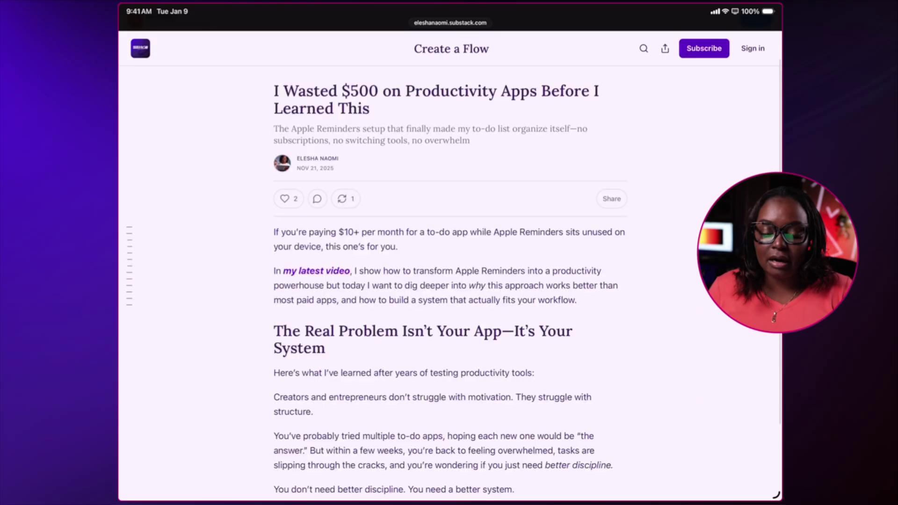
scroll(450, 281, "down", 15)
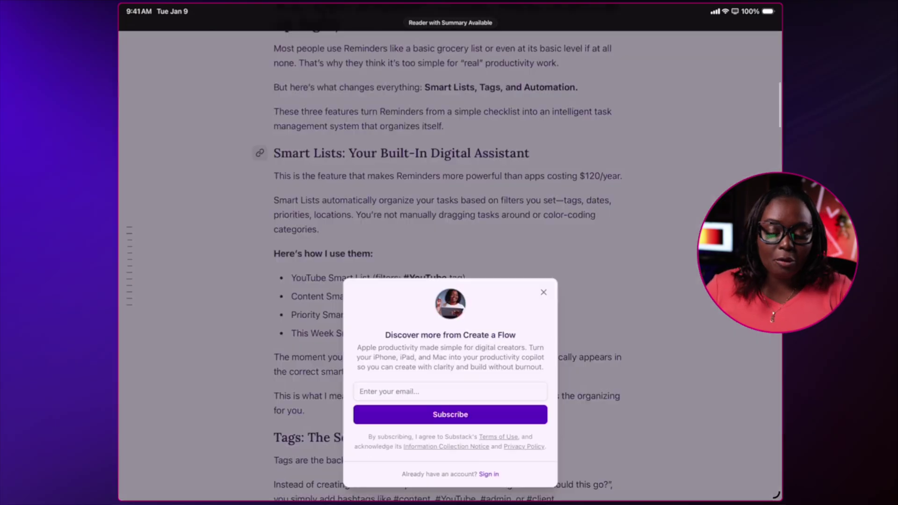
scroll(450, 262, "down", 3)
key("Escape")
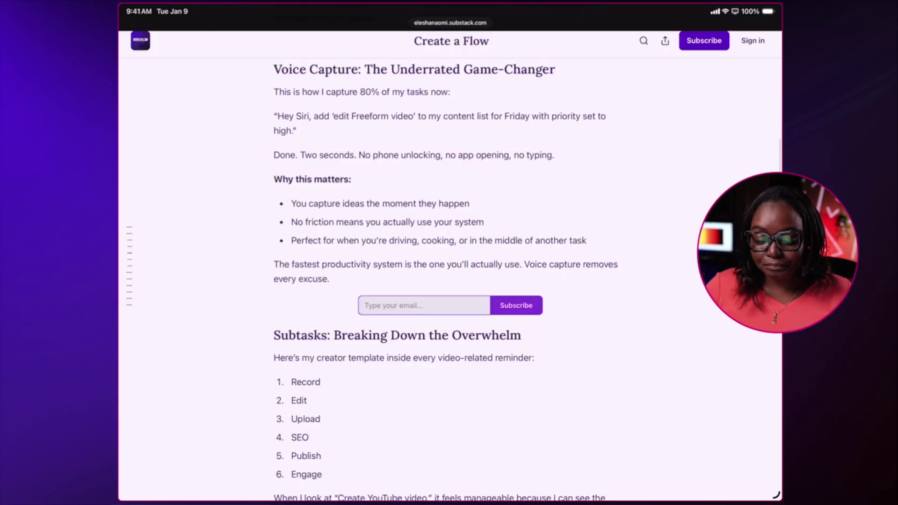
scroll(450, 281, "up", 20)
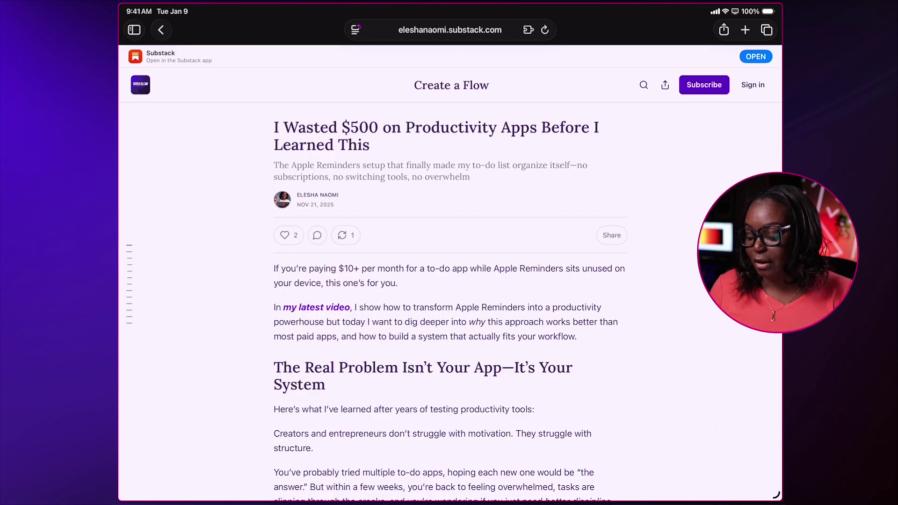
left_click_drag(777, 495, 651, 355)
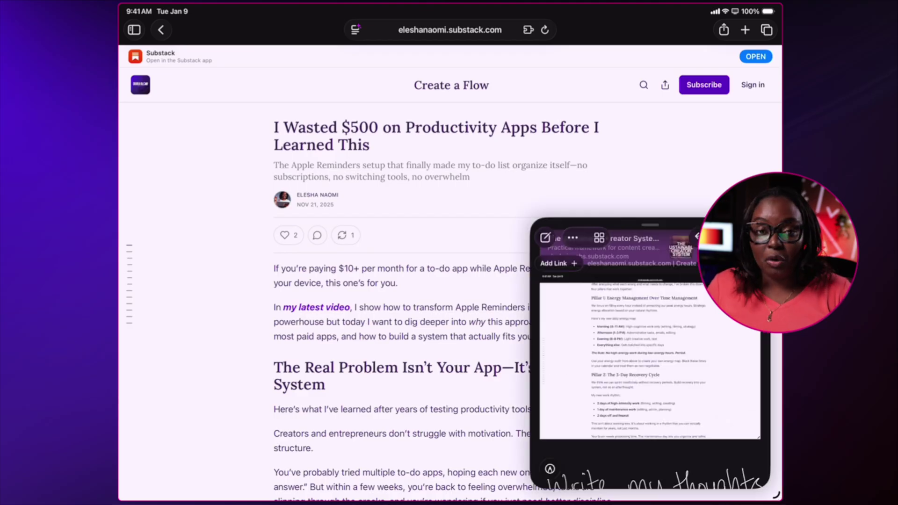
Step: Start a new Quick Note with the article's link card and handwrite 'Scribbles' beneath it
scroll(650, 382, "up", 3)
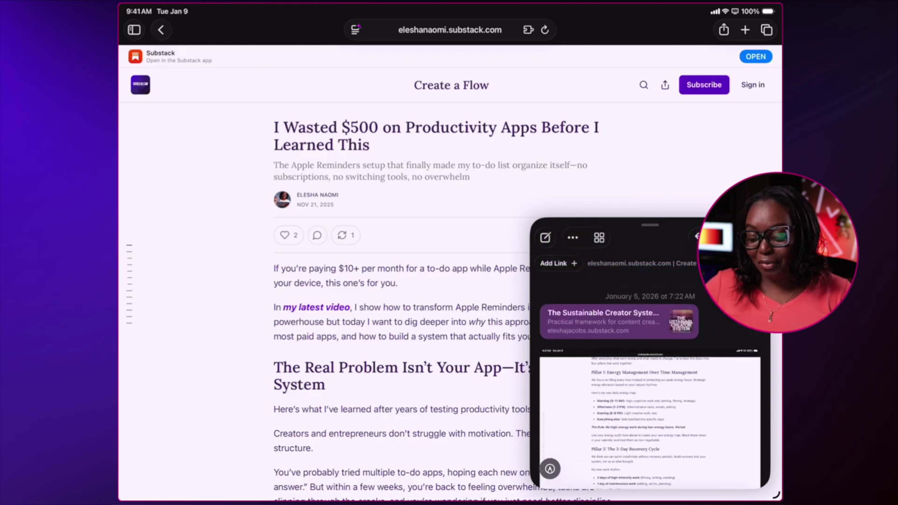
left_click(545, 238)
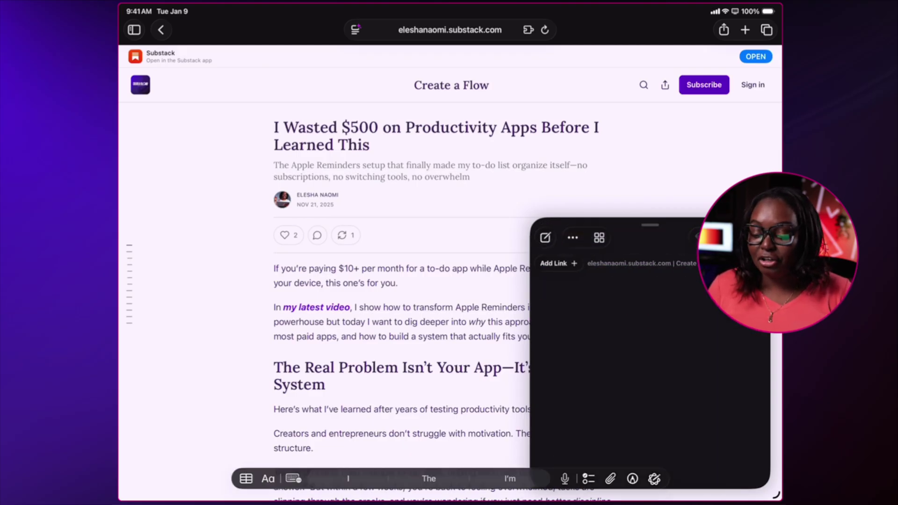
left_click(557, 263)
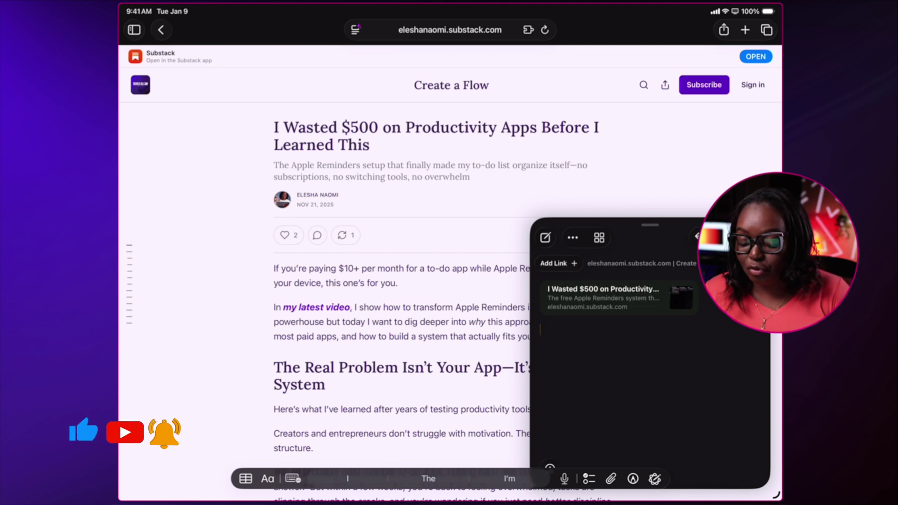
left_click_drag(564, 348, 547, 385)
left_click_drag(585, 362, 593, 374)
mouse_move(627, 344)
left_mouse_down()
mouse_move(639, 372)
mouse_move(720, 356)
left_mouse_up()
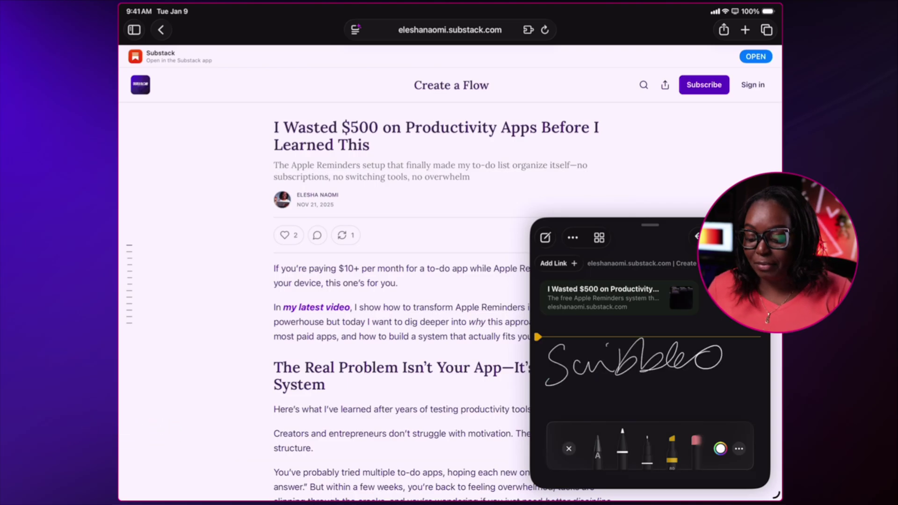
Step: Dictate a paragraph about wasting $500 on productivity apps below the scribble, then add a new line
left_click(569, 448)
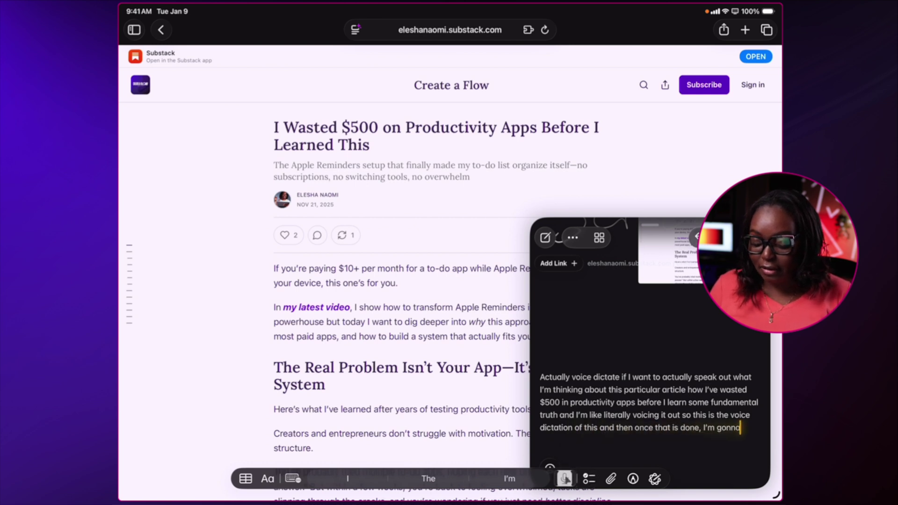
left_click(565, 478)
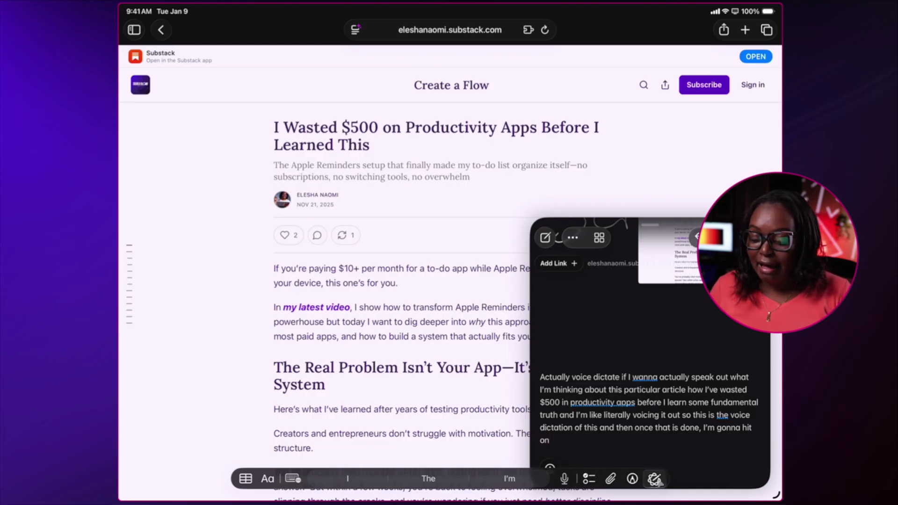
key("Return")
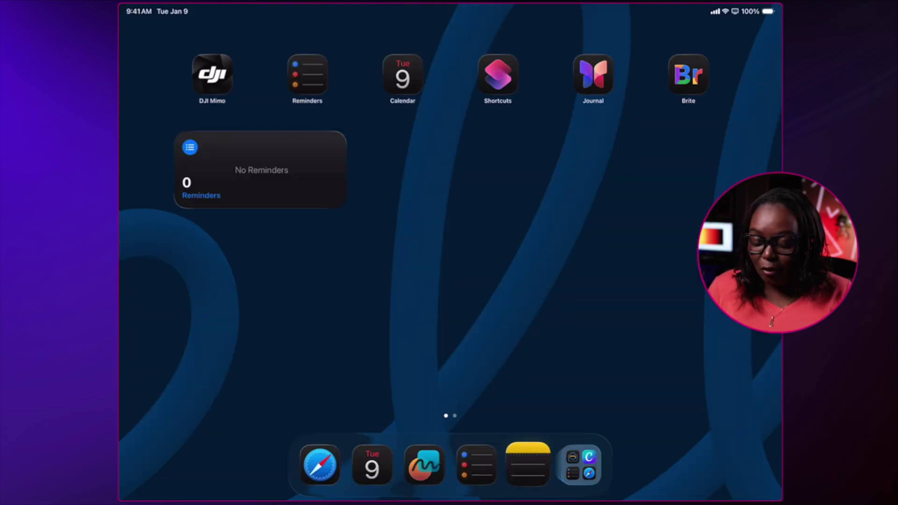
Step: Expand the Quick Note to full-screen Notes and view it in the Quick Notes folder
left_click_drag(603, 423, 775, 495)
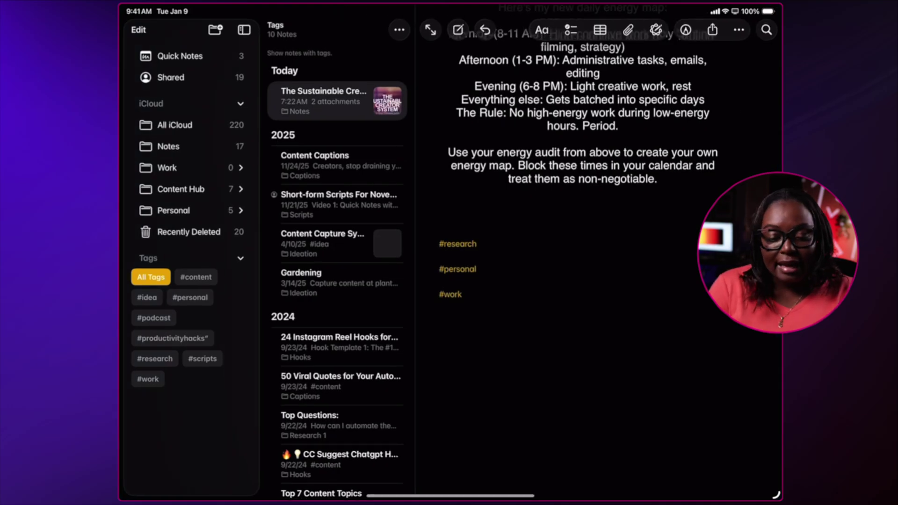
left_click(180, 56)
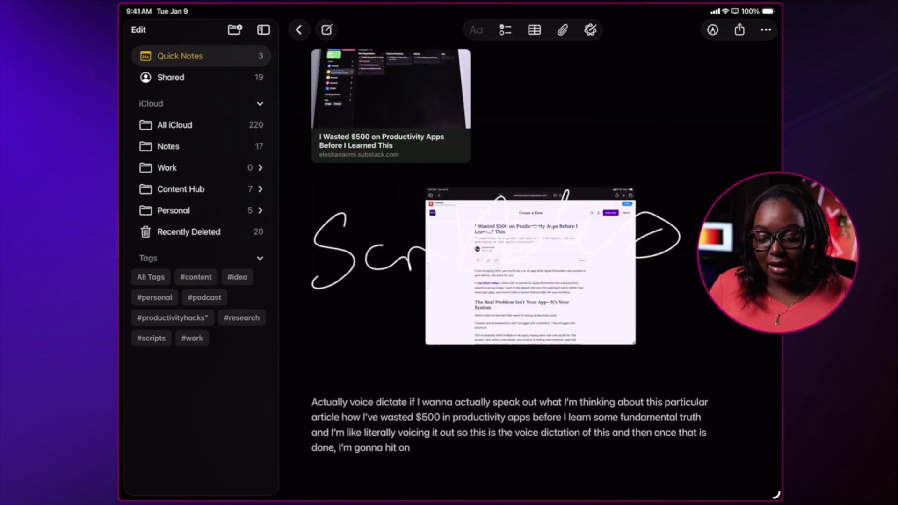
scroll(514, 234, "down", 1)
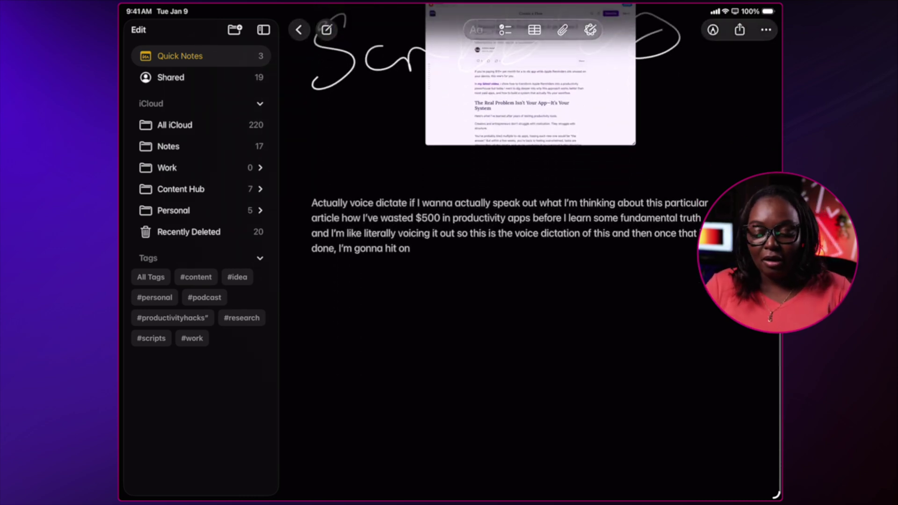
Step: Below the dictated text, add a #research tag and write #content on the next line
left_click(311, 263)
key("Return")
key("Return")
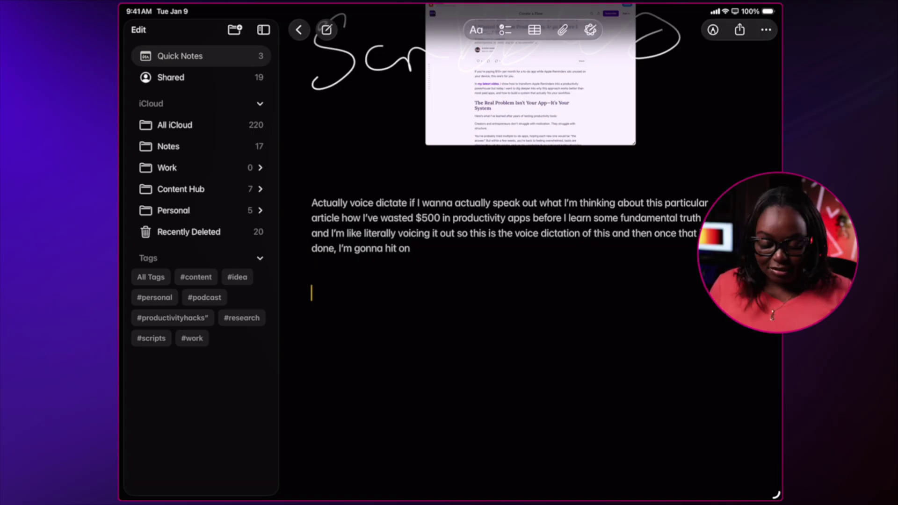
type("#research")
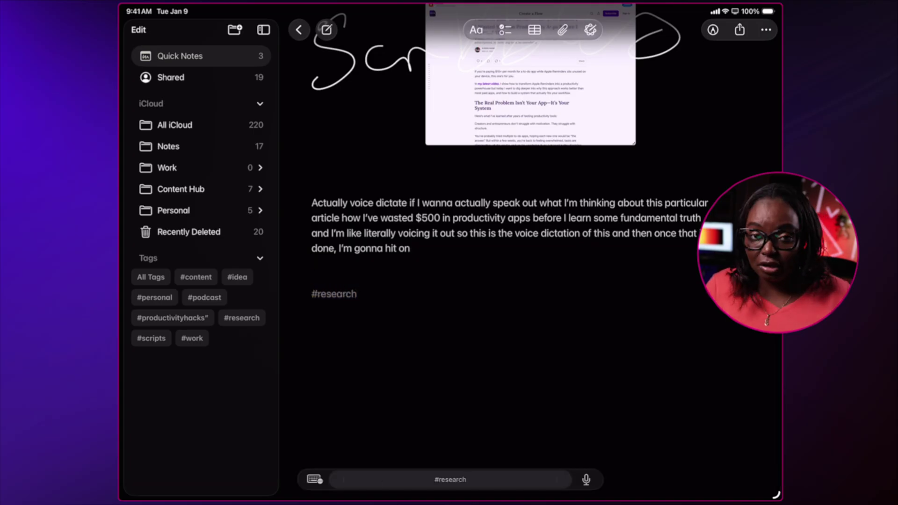
key("Return")
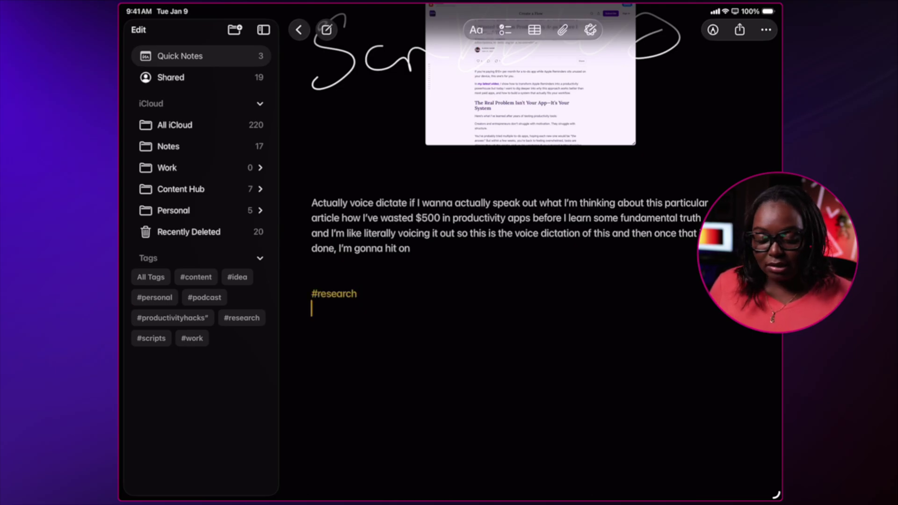
type("#c")
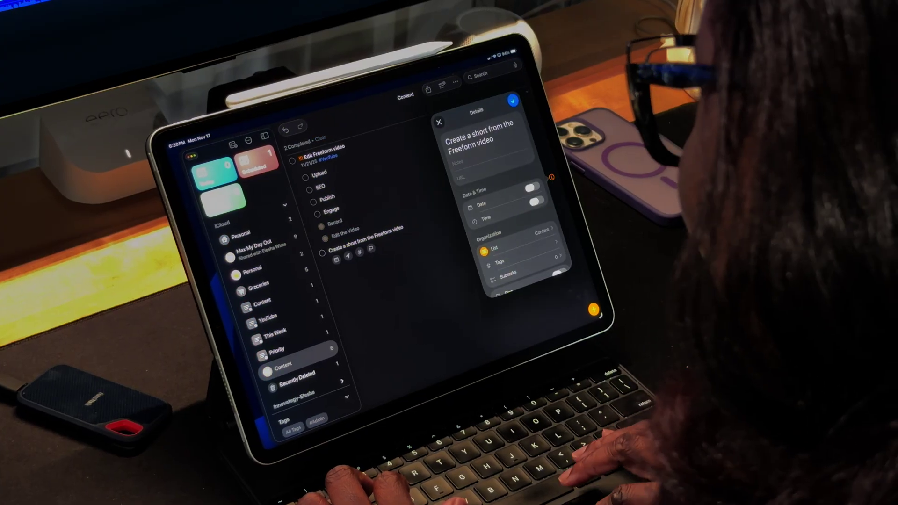
Step: Turn on the Date toggle for the 'Create a short from the Freeform video' reminder
left_click(536, 201)
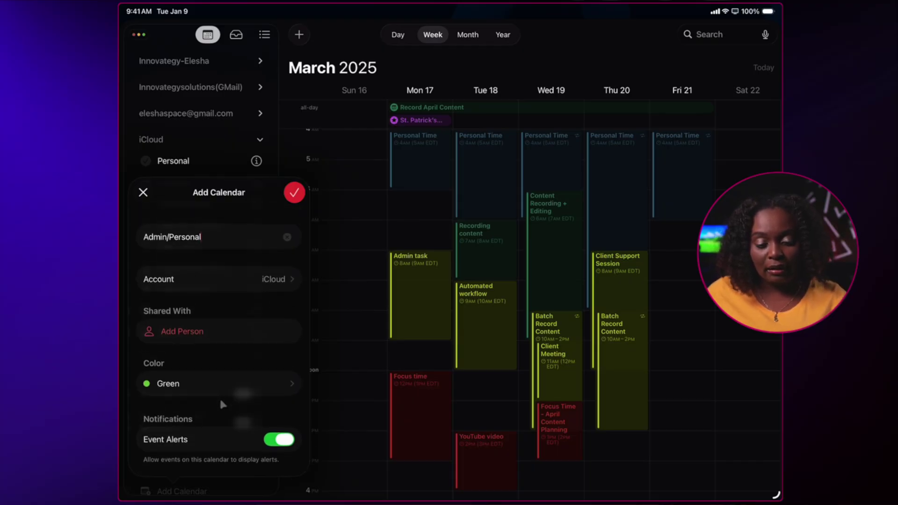
Step: Save the Admin/Personal calendar with the Green color to the iCloud list
left_click(294, 193)
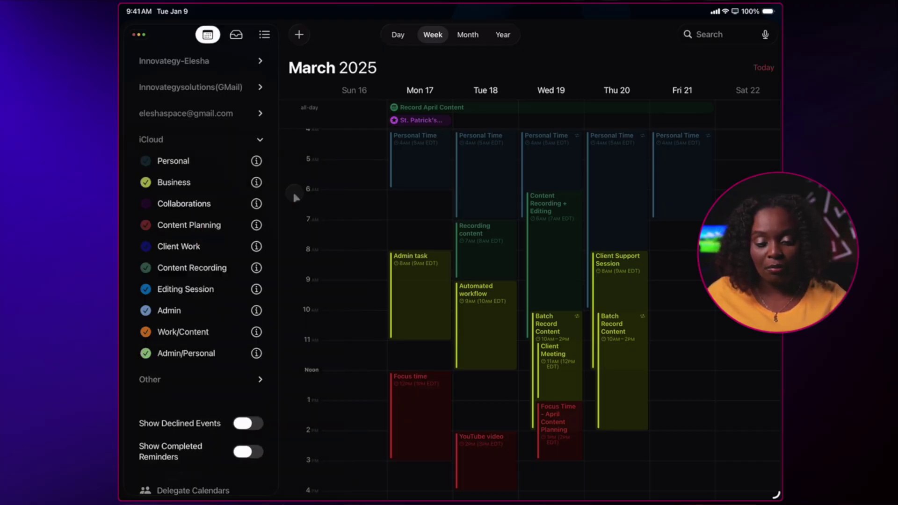